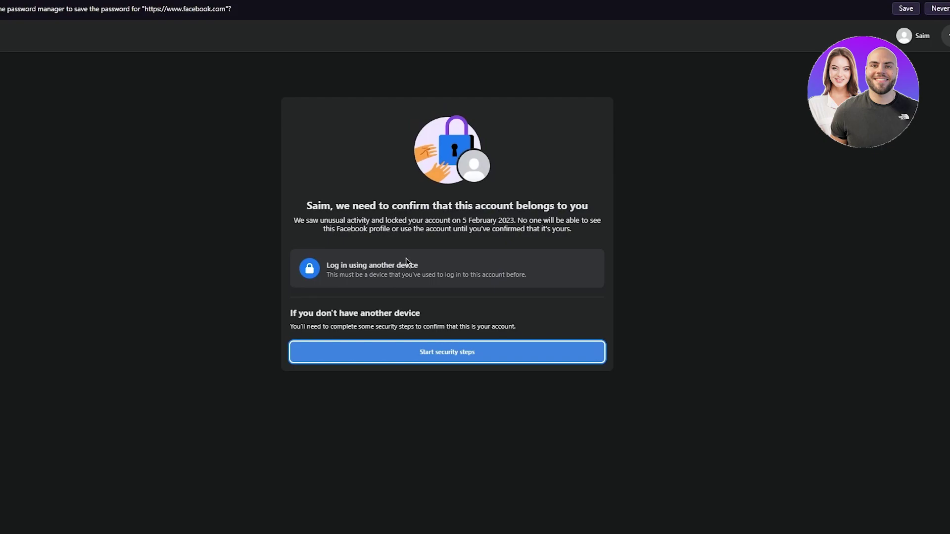
# Try the Facebook unlock security steps, request an email code, then log out of the locked account
pyautogui.click(461, 363)
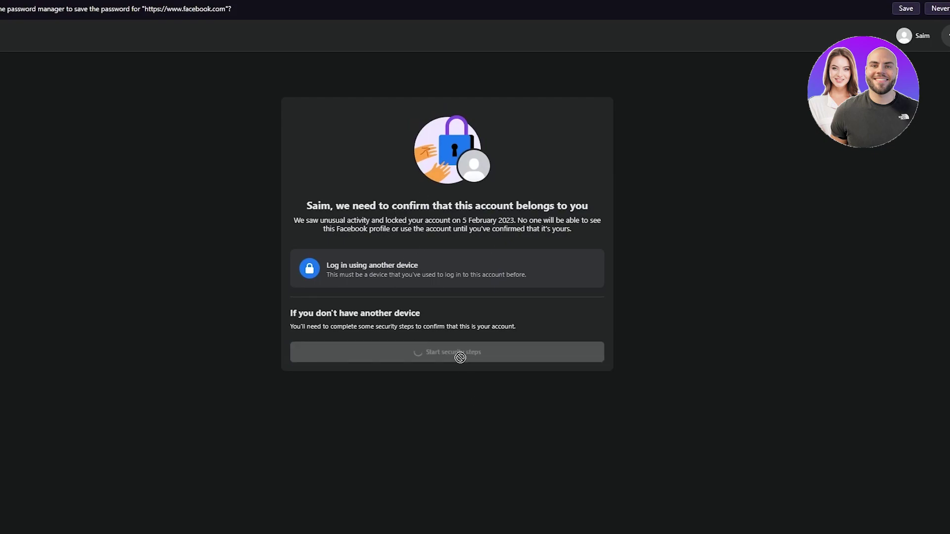
pyautogui.click(506, 319)
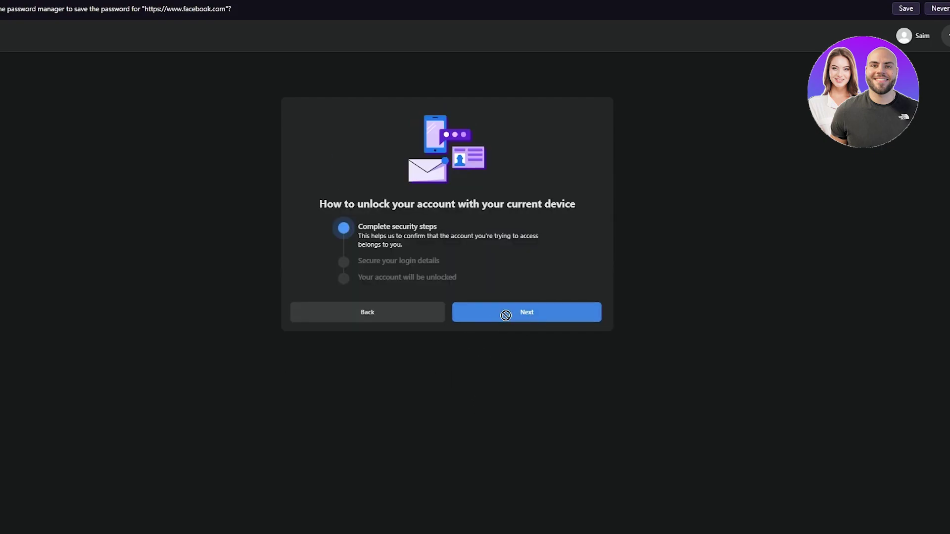
pyautogui.click(549, 191)
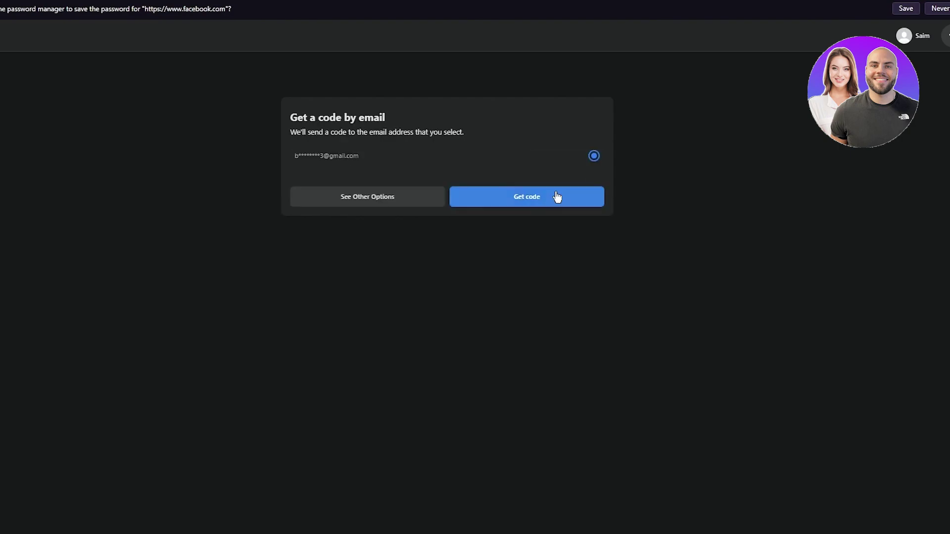
pyautogui.click(407, 207)
pyautogui.click(472, 196)
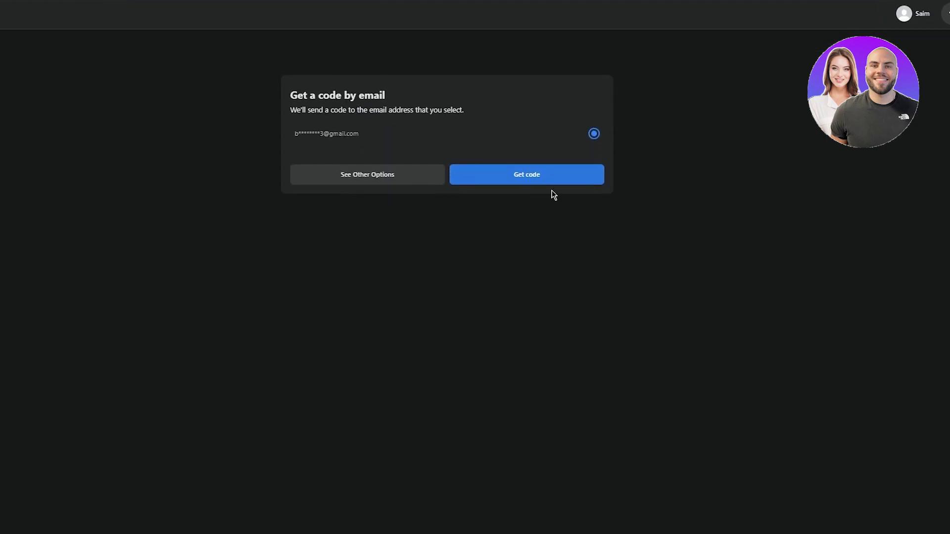
pyautogui.click(561, 181)
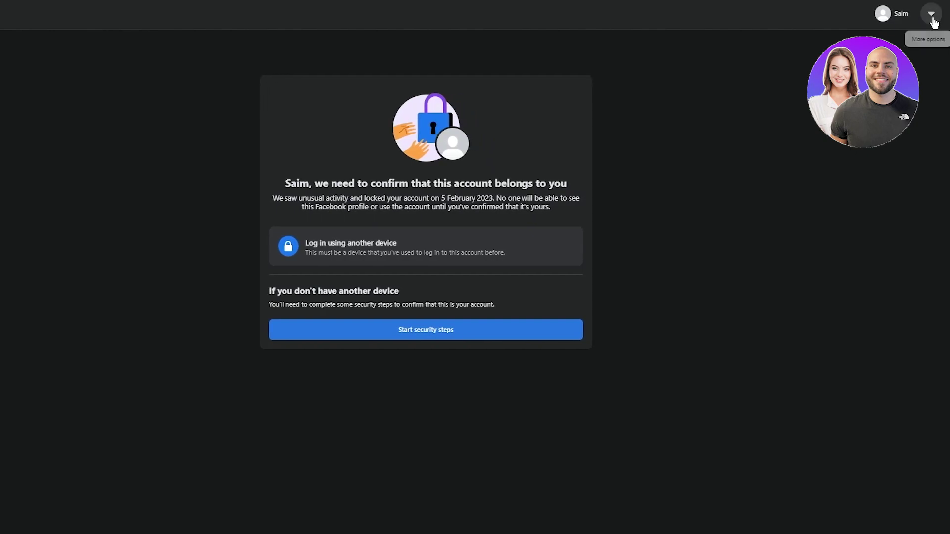
pyautogui.click(931, 14)
pyautogui.click(814, 124)
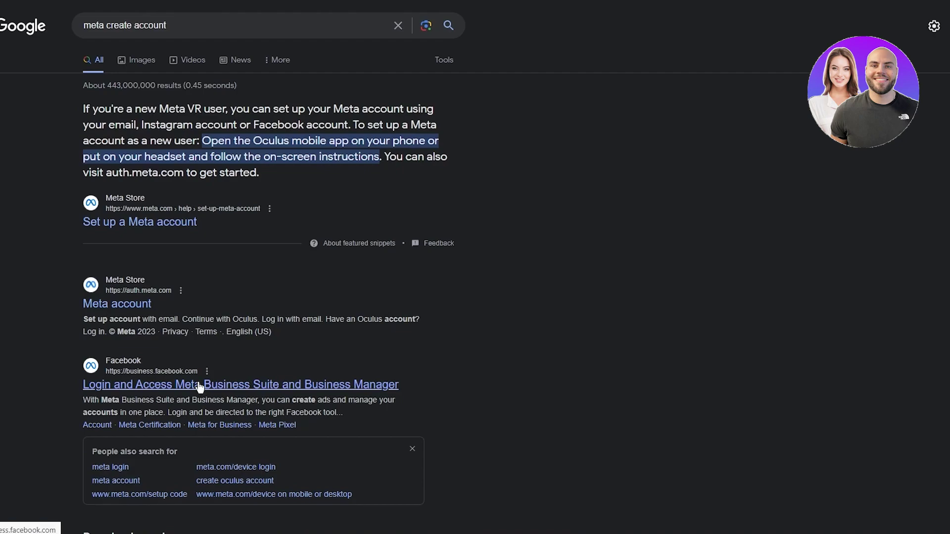
# Open Meta's business tools login page and read through the Business Suite and ad management benefits
pyautogui.click(200, 387)
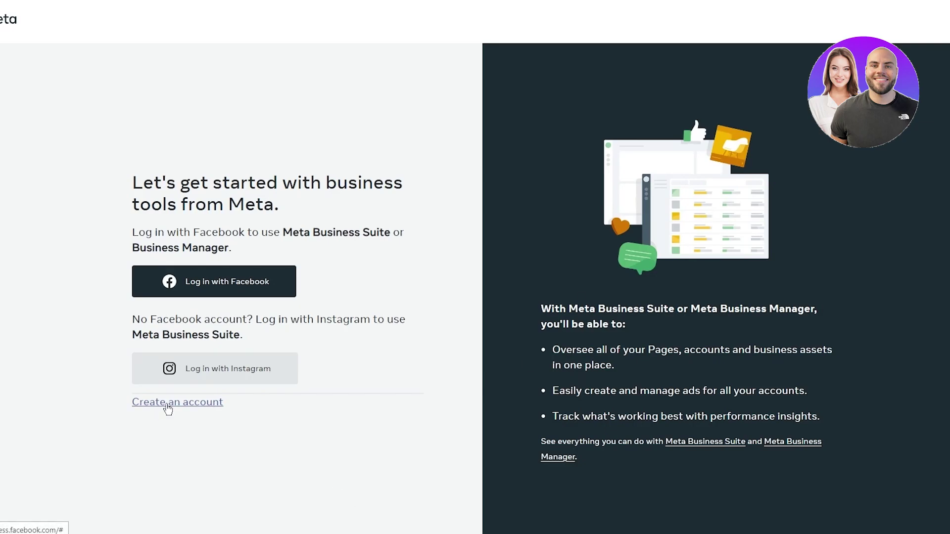
pyautogui.moveTo(541, 306); pyautogui.dragTo(747, 335)
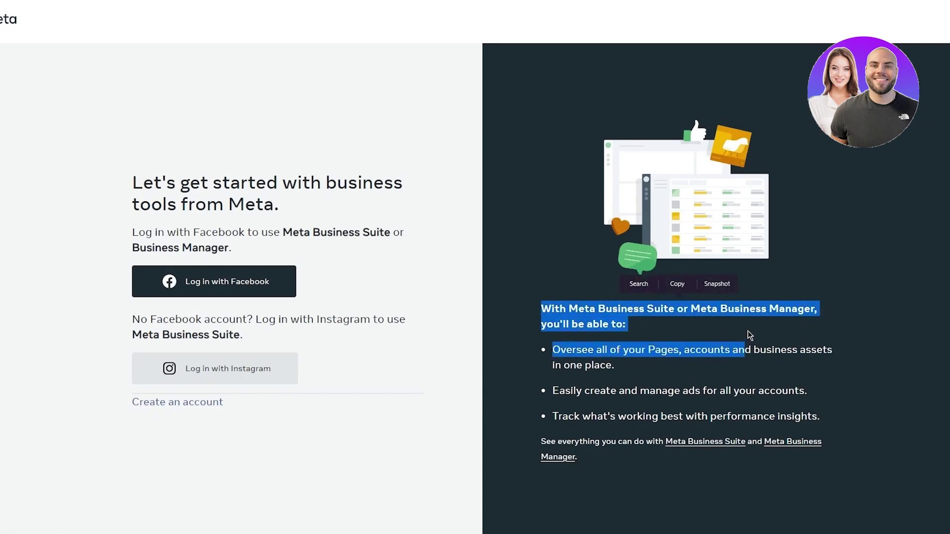
pyautogui.click(750, 335)
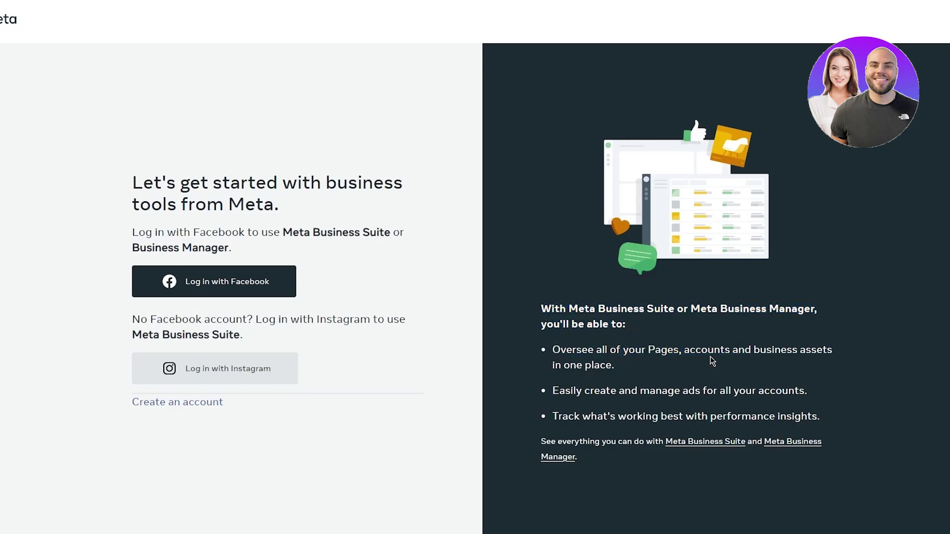
pyautogui.moveTo(564, 391); pyautogui.dragTo(748, 419)
pyautogui.click(879, 385)
pyautogui.moveTo(550, 416); pyautogui.dragTo(594, 99)
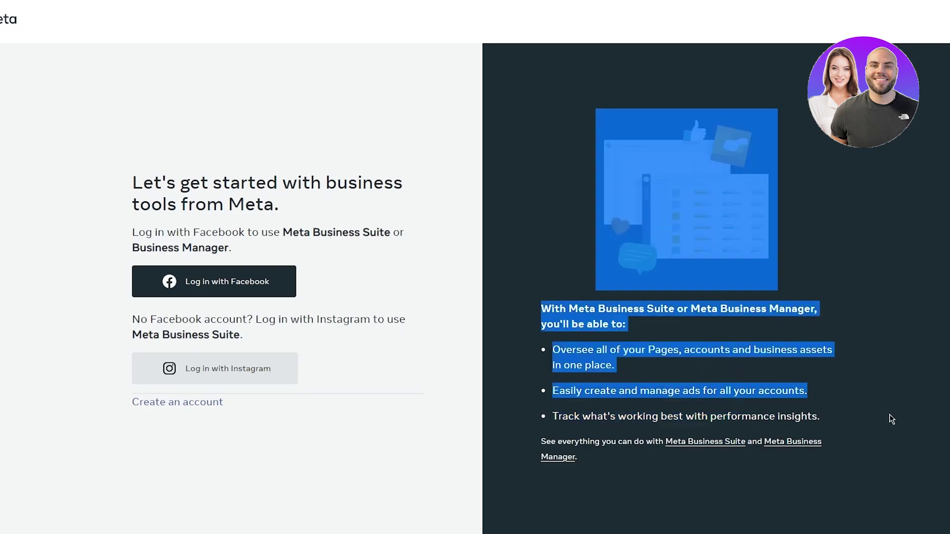
pyautogui.click(731, 375)
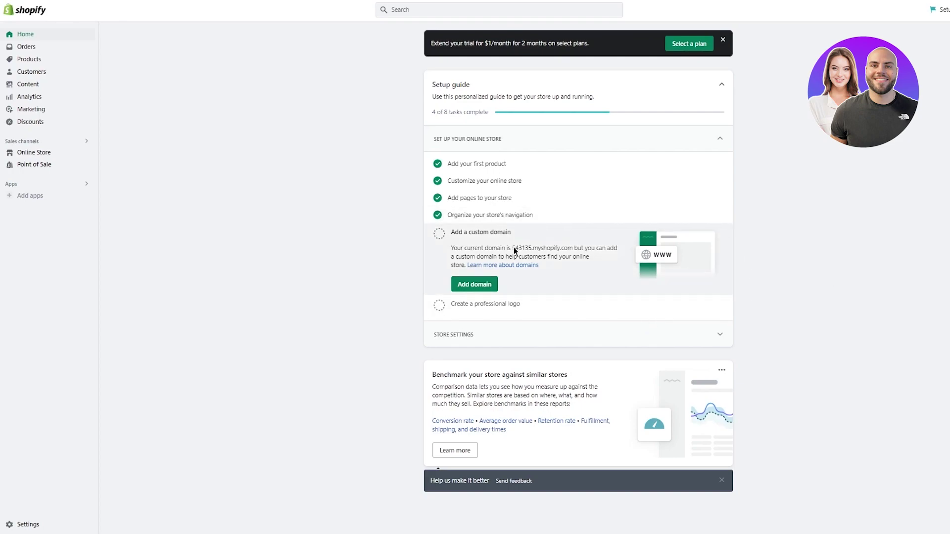
# Open the Online Store Preferences and scroll down to the Facebook Pixel section
pyautogui.click(61, 152)
pyautogui.click(33, 216)
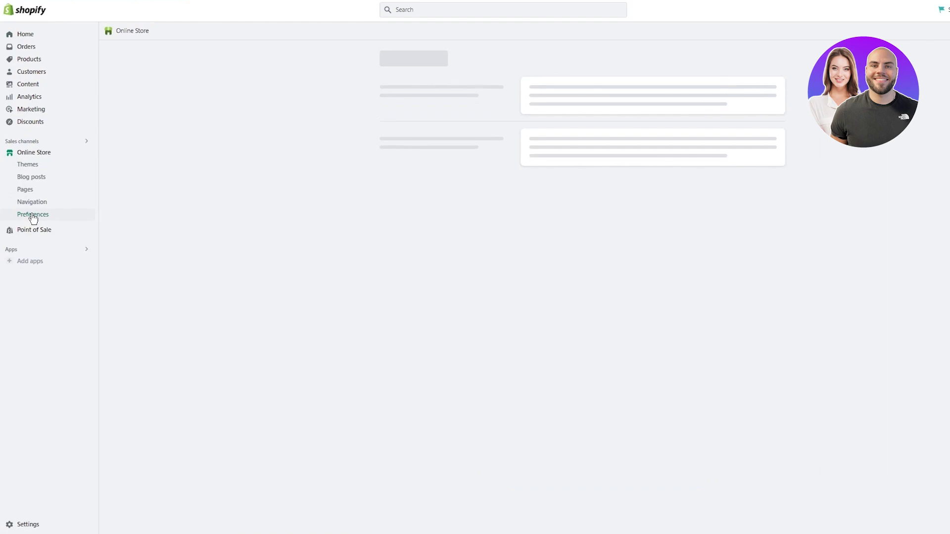
pyautogui.scroll(-6, 280, 110)
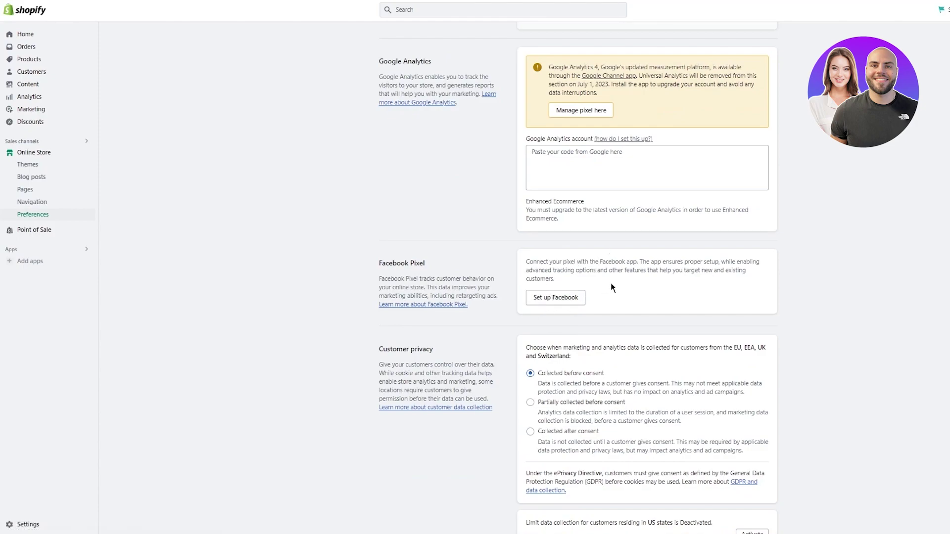
# Start Facebook setup, add the Facebook & Instagram app, and choose the store account
pyautogui.click(572, 308)
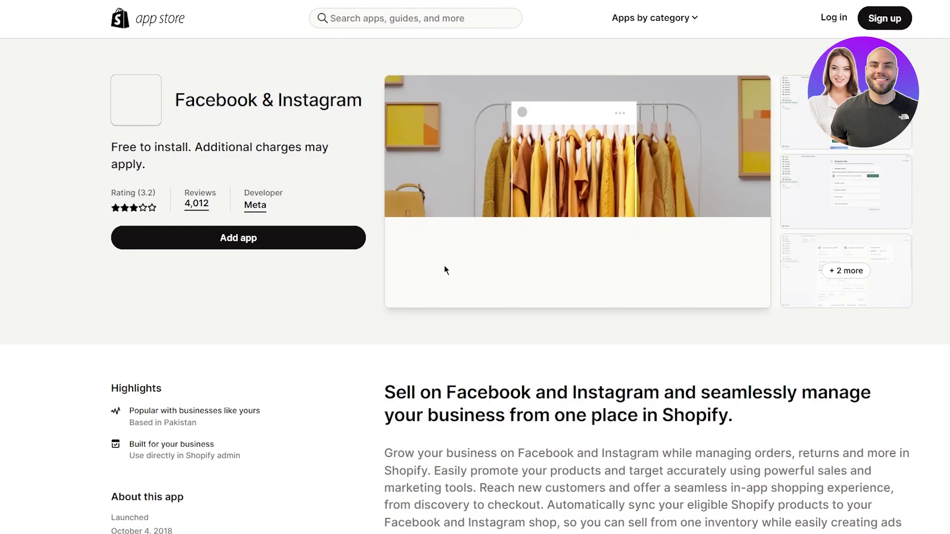
pyautogui.moveTo(146, 101); pyautogui.dragTo(342, 94)
pyautogui.click(303, 134)
pyautogui.click(159, 247)
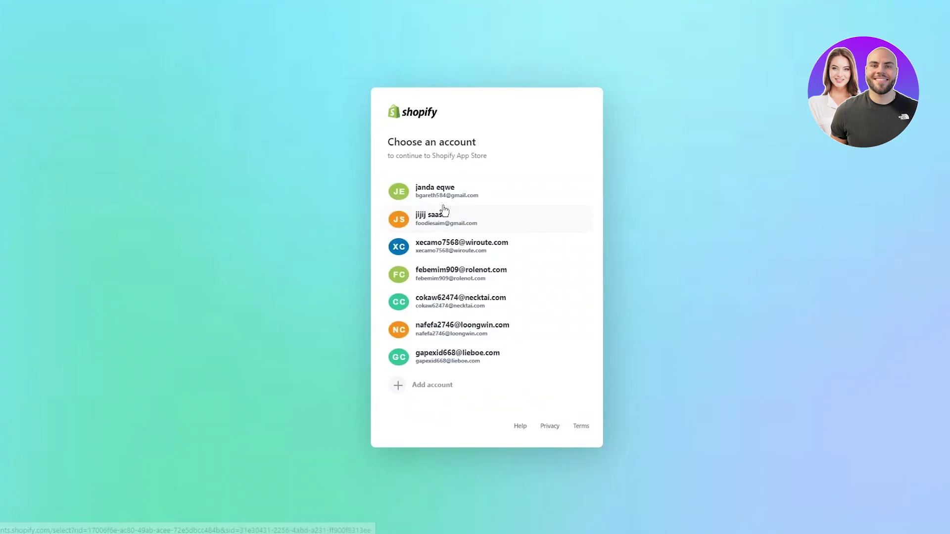
pyautogui.click(443, 196)
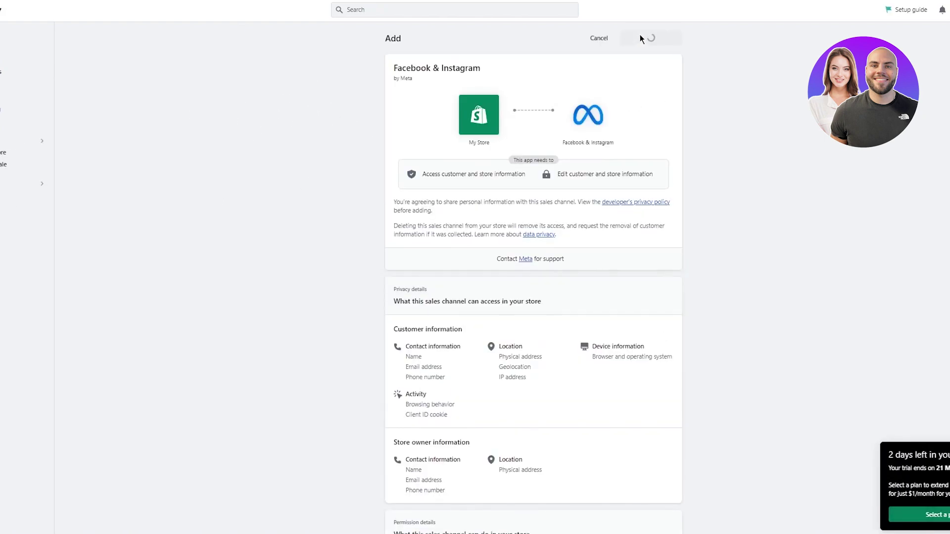
# Confirm adding the Facebook & Instagram sales channel and start its shop setup
pyautogui.click(654, 44)
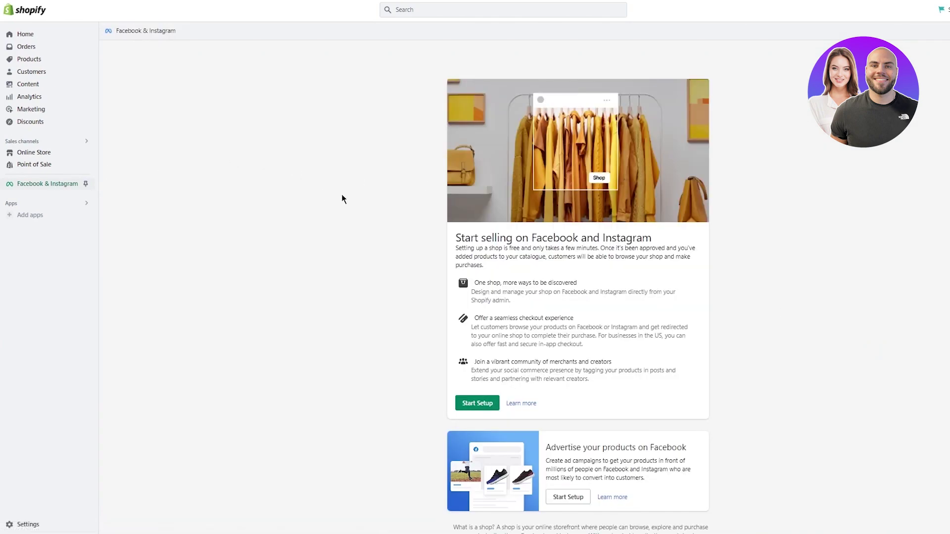
pyautogui.scroll(-1, 453, 237)
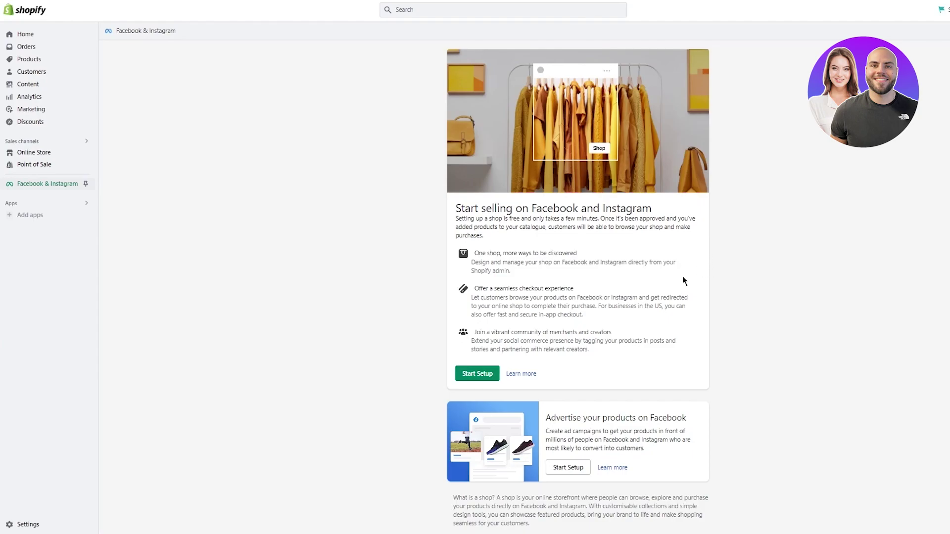
pyautogui.click(491, 373)
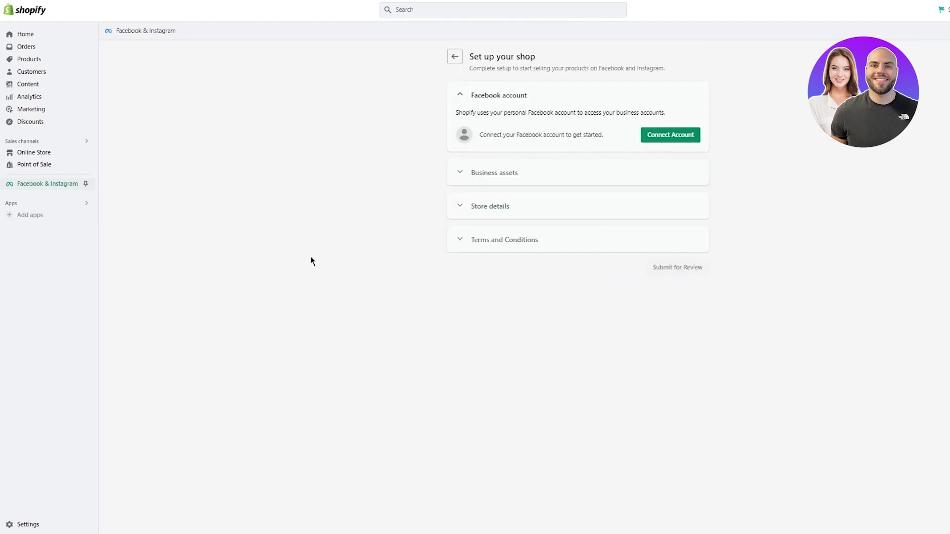
pyautogui.click(663, 132)
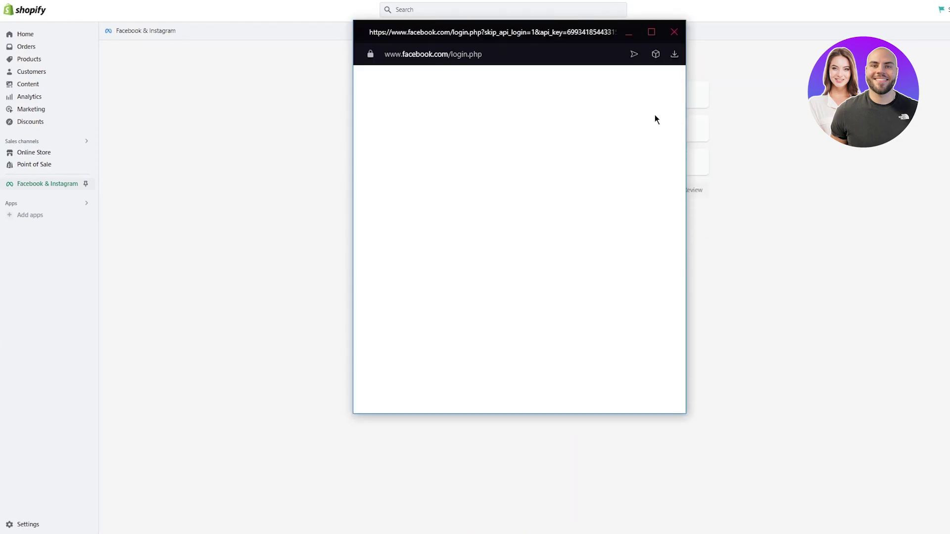
pyautogui.click(513, 248)
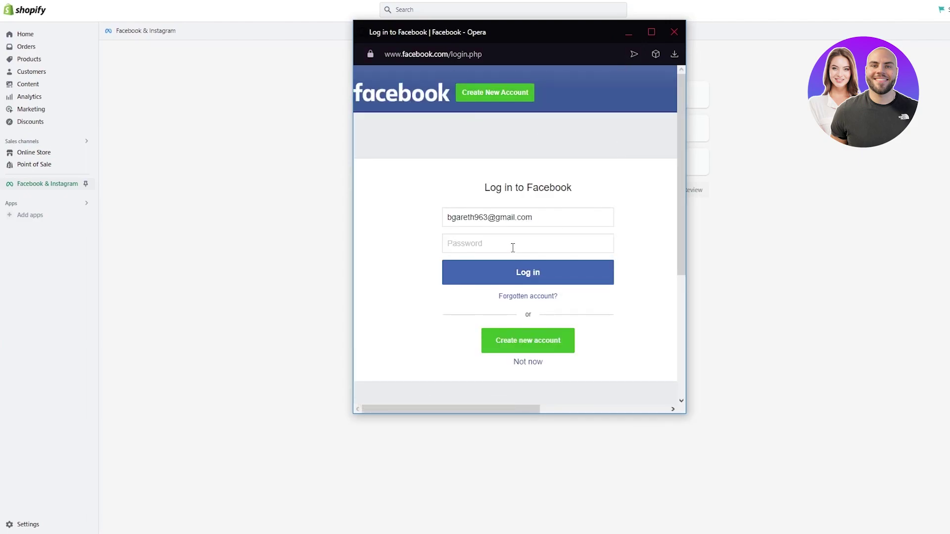
pyautogui.write('•••••••••••')
pyautogui.press('Return')
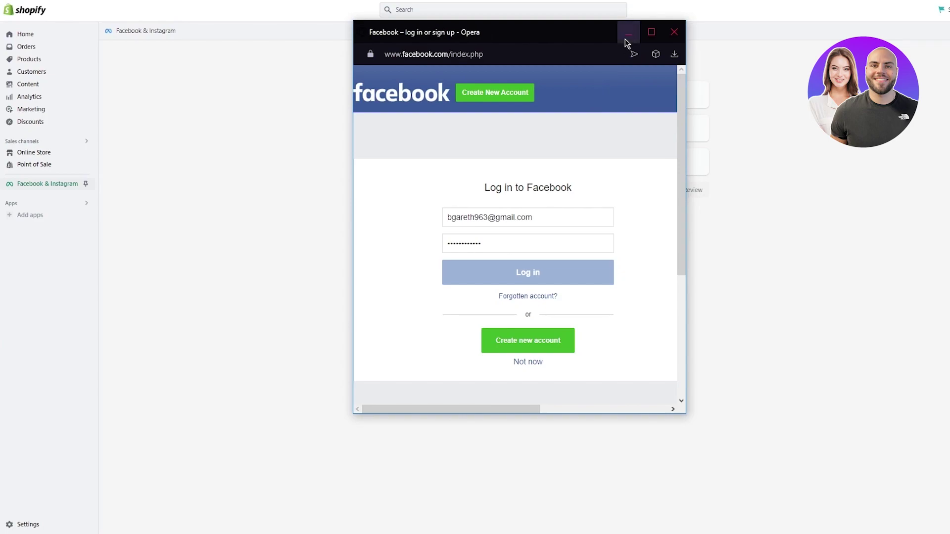
pyautogui.click(461, 209)
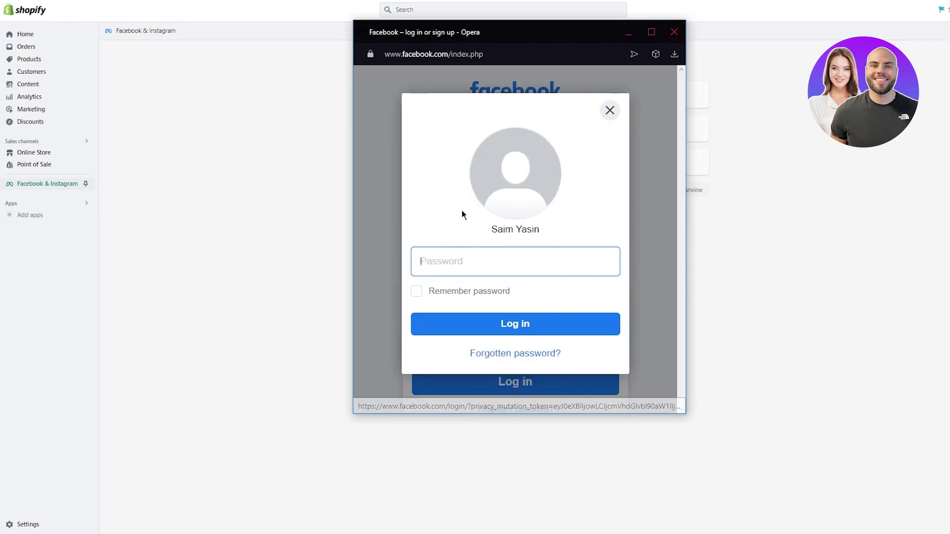
pyautogui.write('••••')
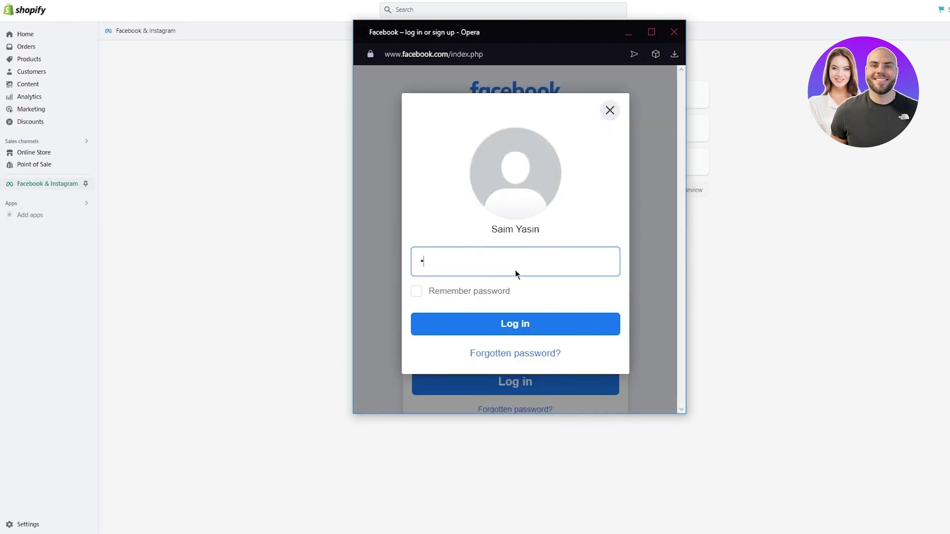
pyautogui.write('••••')
pyautogui.hotkey('ctrl', 'a')
pyautogui.press('BackSpace')
pyautogui.write('••••••••••••')
pyautogui.press('Tab')
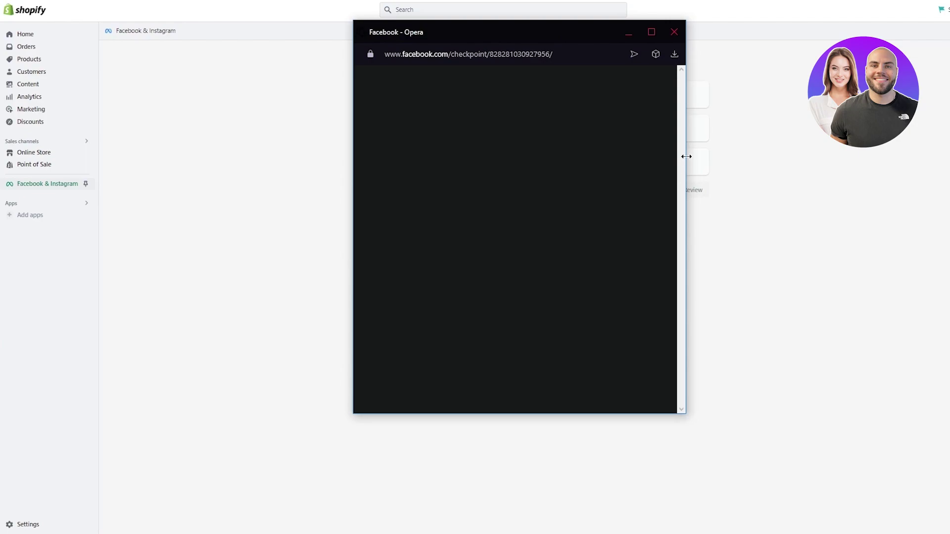
pyautogui.click(673, 34)
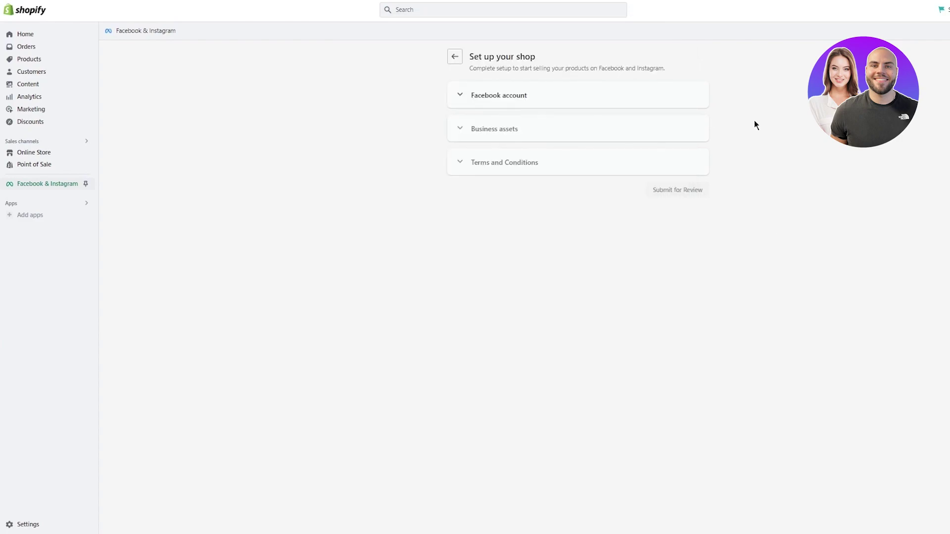
pyautogui.click(460, 97)
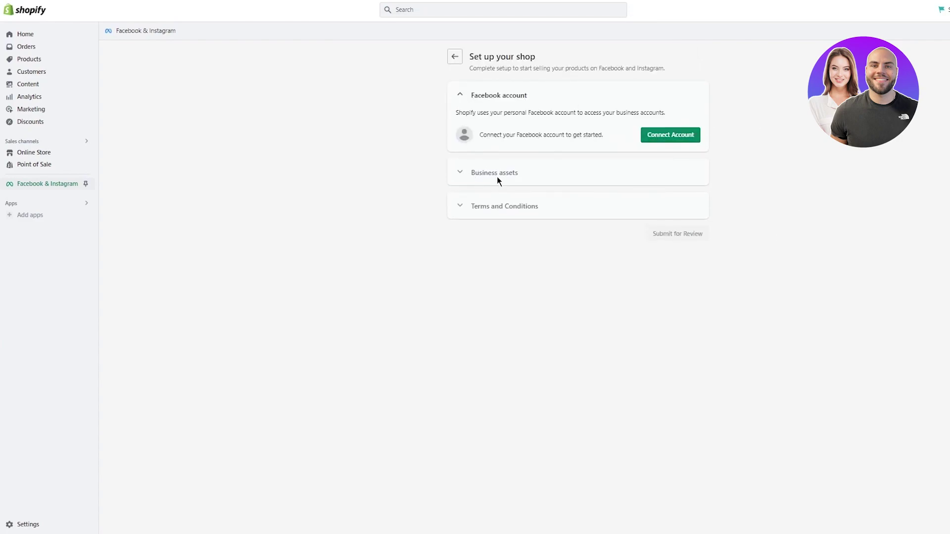